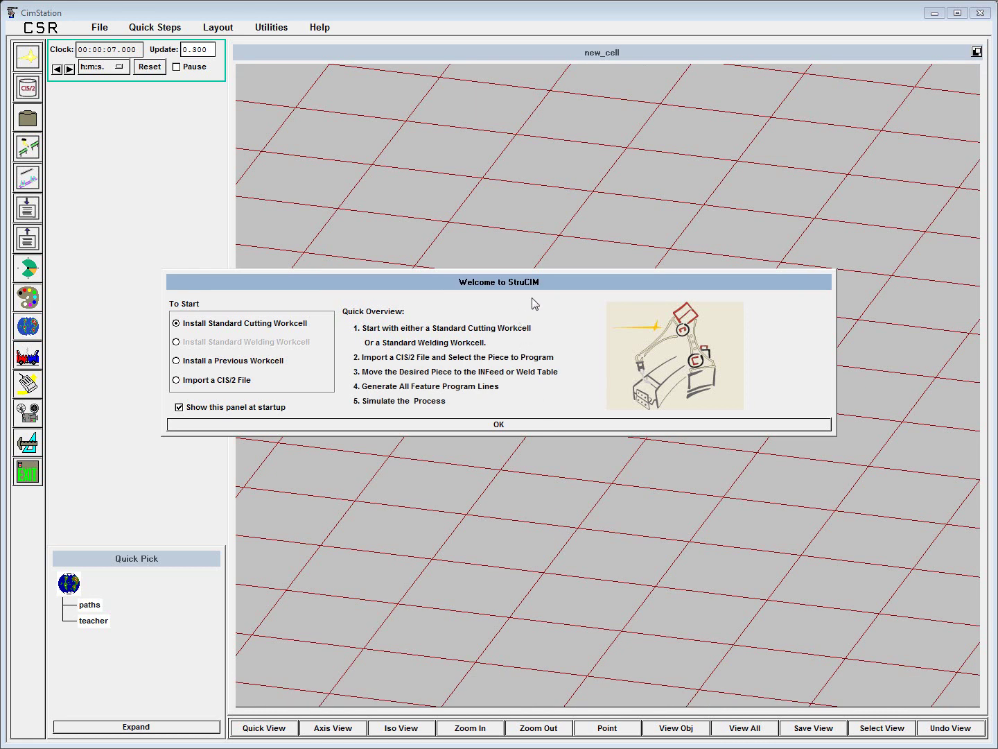
Load the standard cutting workcell and import beam B_104 from its DSTV file.
{"action": "left_click", "coordinate": [511, 426]}
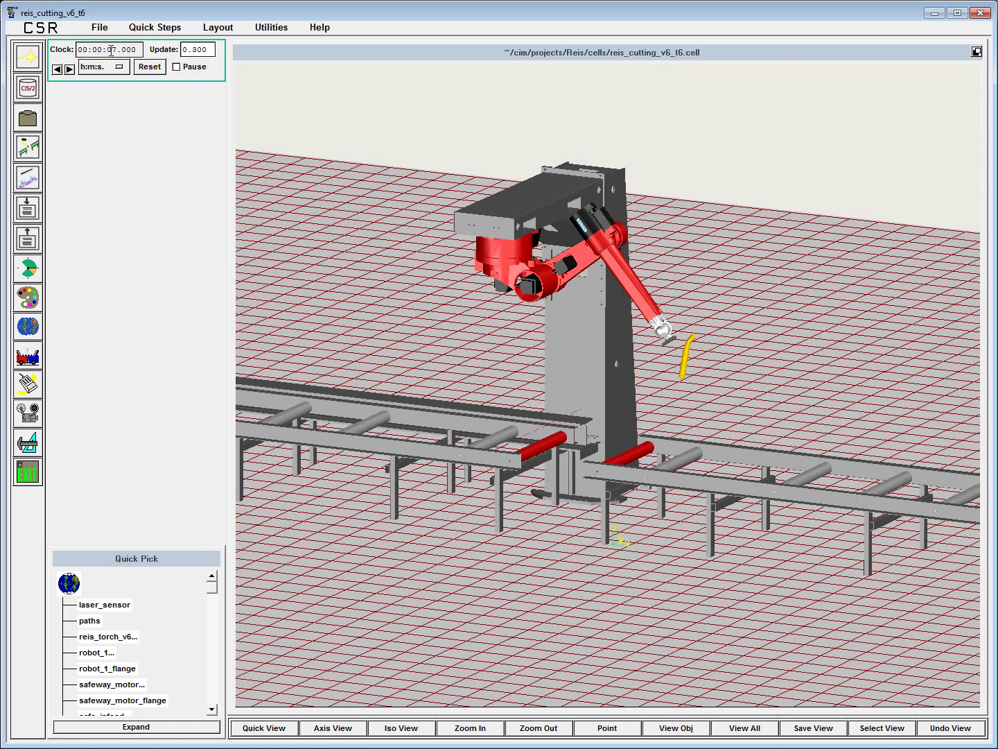
{"action": "left_click", "coordinate": [100, 28]}
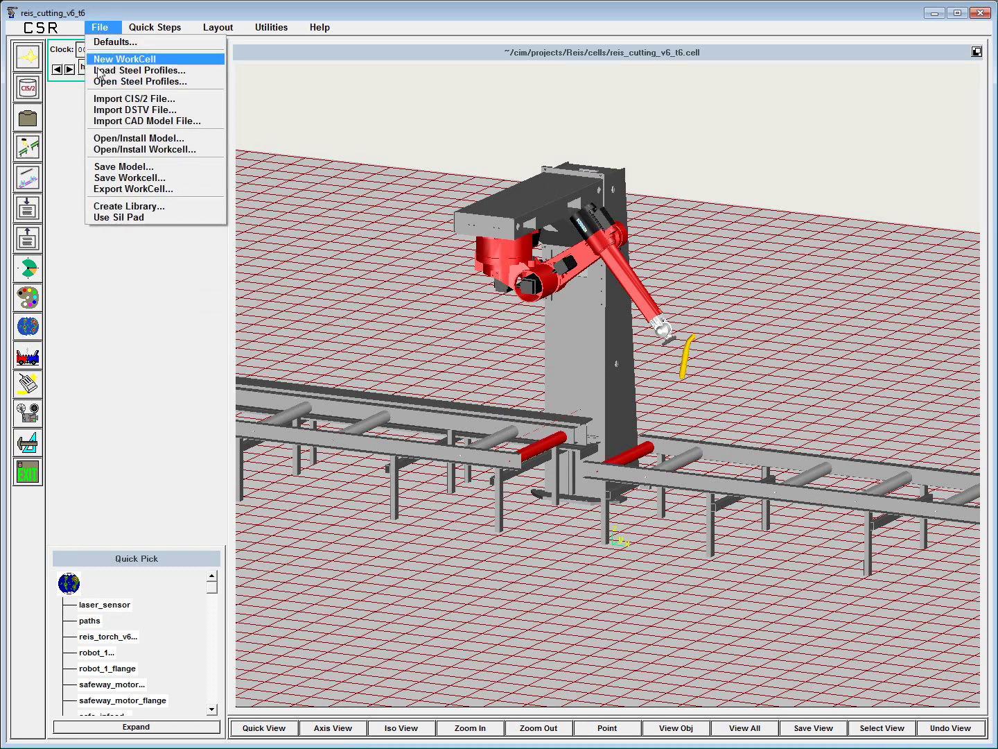
{"action": "left_click", "coordinate": [103, 111]}
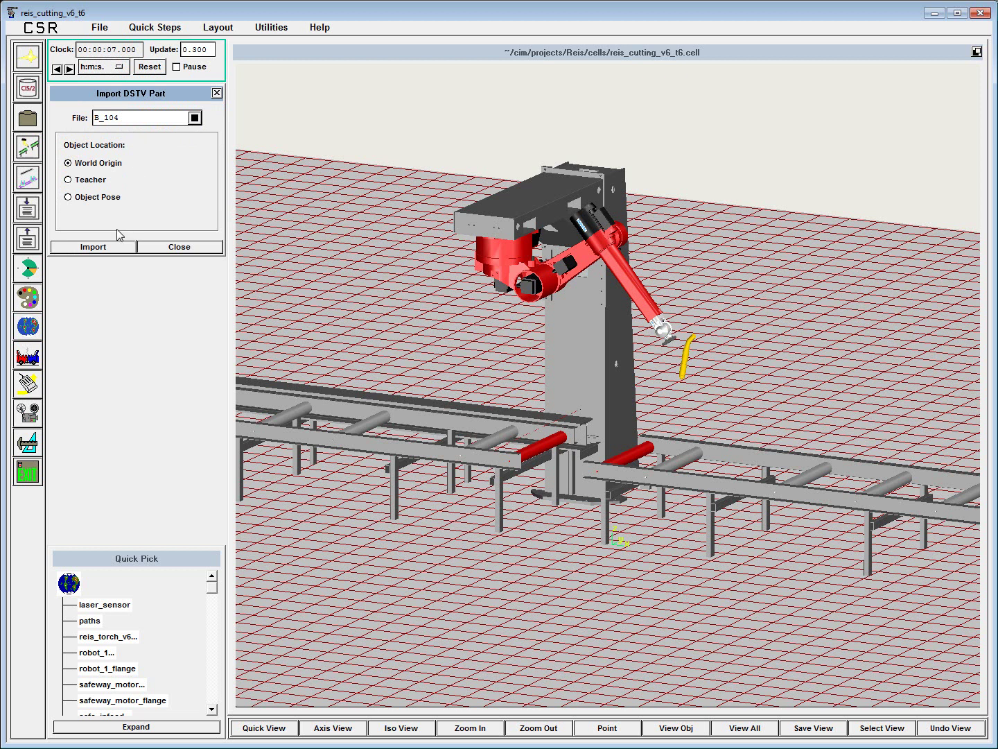
{"action": "left_click", "coordinate": [115, 249]}
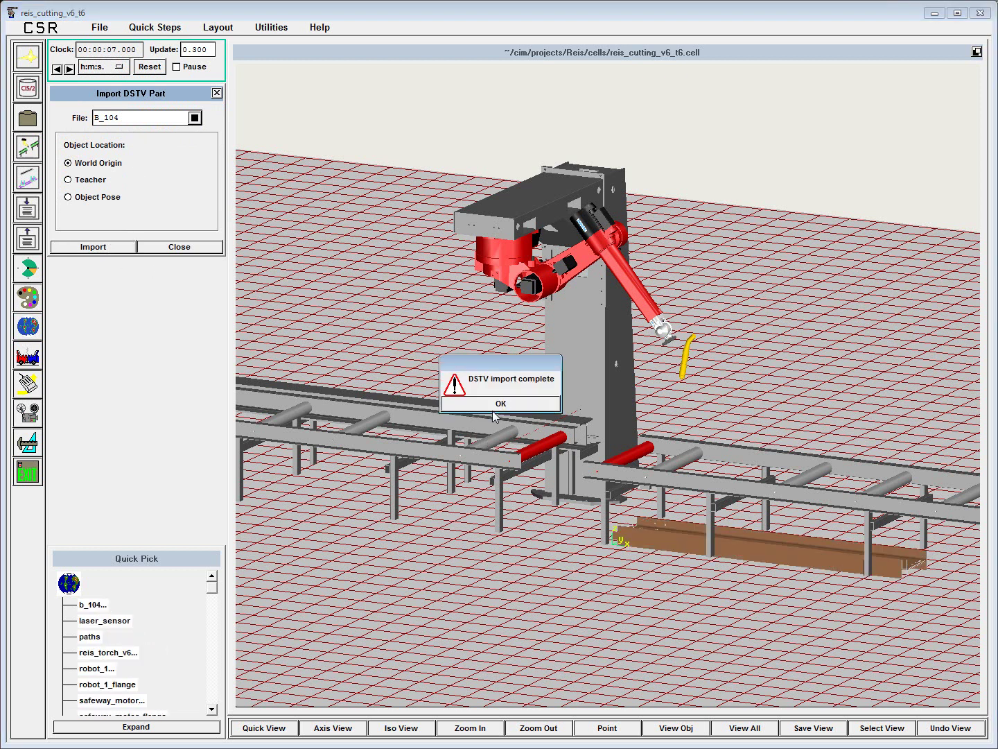
{"action": "left_click", "coordinate": [496, 404]}
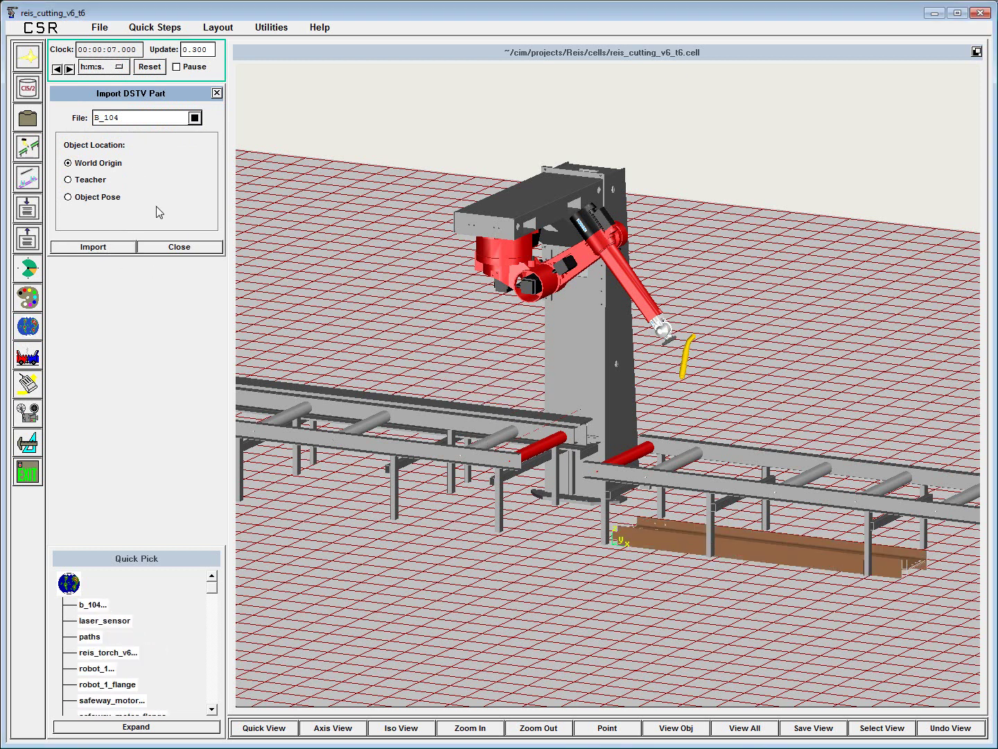
{"action": "left_click", "coordinate": [174, 247]}
Move piece B_104 onto the infeed conveyor, left end first, near side up.
{"action": "left_click", "coordinate": [39, 153]}
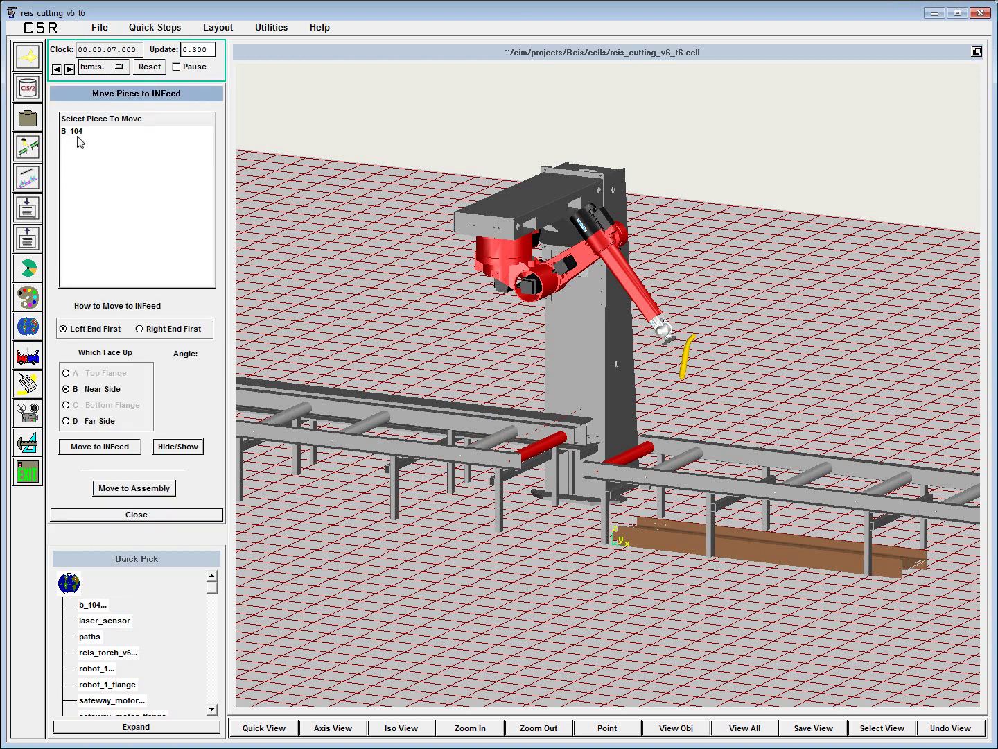
{"action": "left_click", "coordinate": [78, 132]}
{"action": "left_click", "coordinate": [108, 447]}
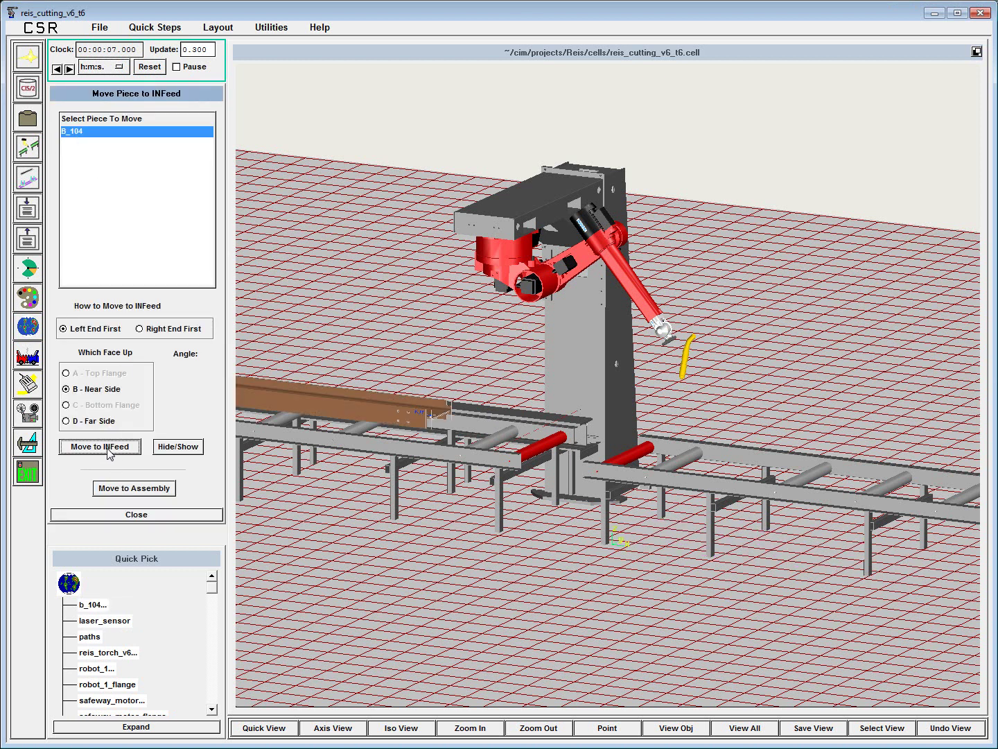
Generate the complete Mild Steel part program for B_104, accepting 260A consumables.
{"action": "left_click", "coordinate": [109, 515]}
{"action": "left_click", "coordinate": [30, 206]}
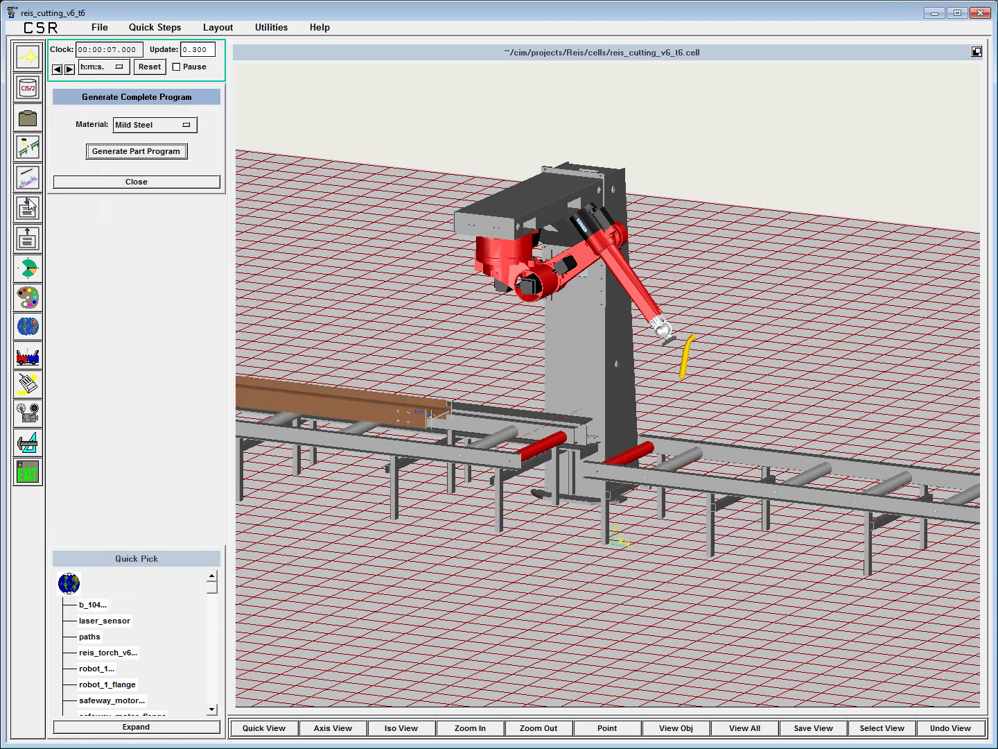
{"action": "left_click", "coordinate": [127, 153]}
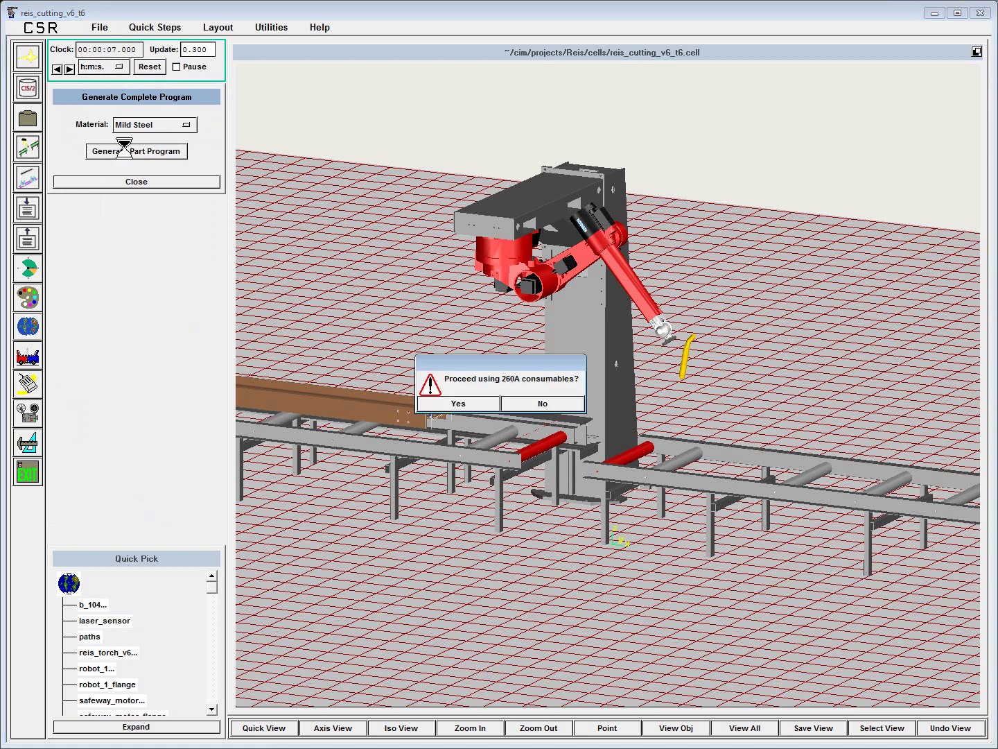
{"action": "left_click", "coordinate": [453, 402]}
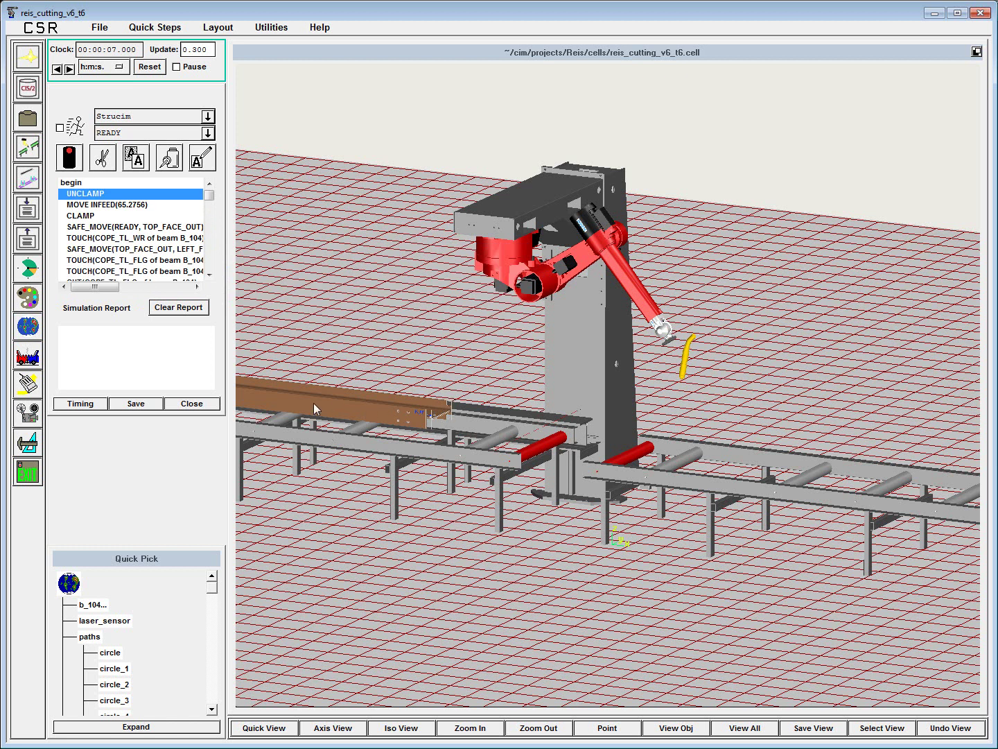
Run the B_104 program simulation and follow the torch from the saved FRONT close-up view.
{"action": "left_click", "coordinate": [72, 160]}
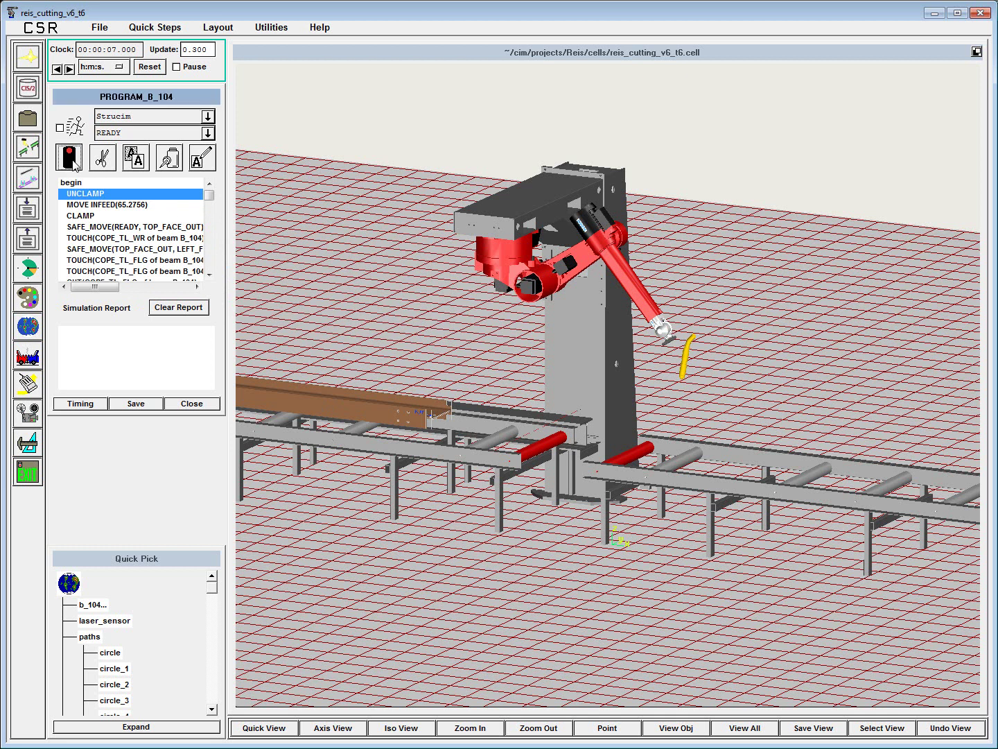
{"action": "left_click", "coordinate": [898, 734]}
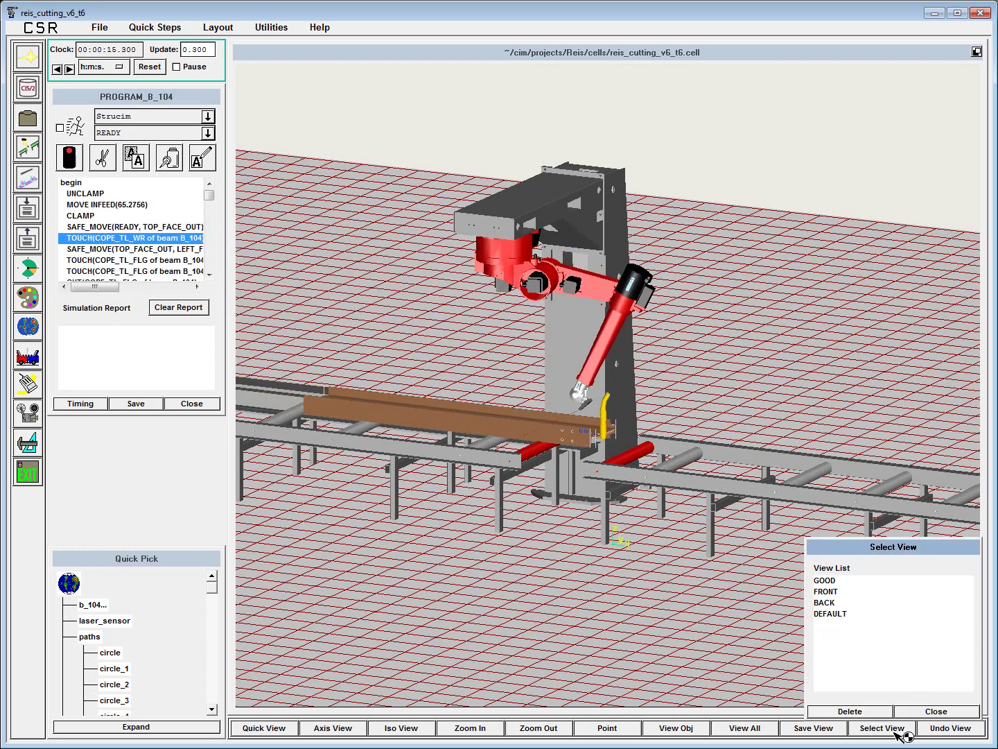
{"action": "left_click", "coordinate": [829, 592]}
{"action": "left_click", "coordinate": [936, 711]}
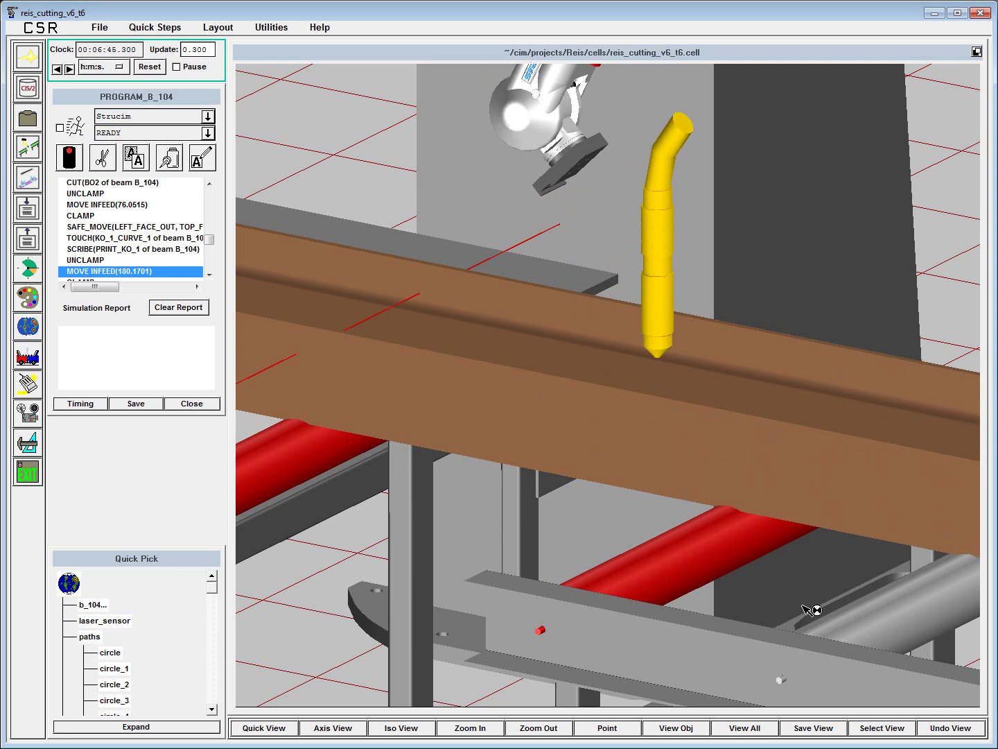
Switch to the saved BACK view and let the simulation run through the notch cuts to the end.
{"action": "left_click", "coordinate": [880, 728]}
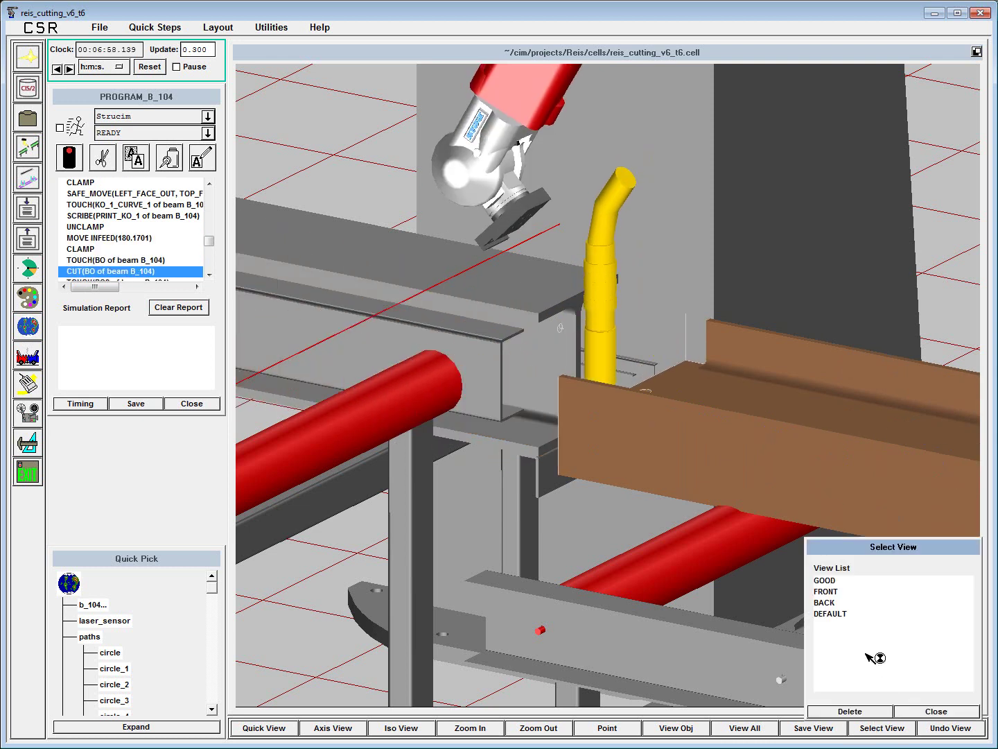
{"action": "left_click", "coordinate": [840, 603]}
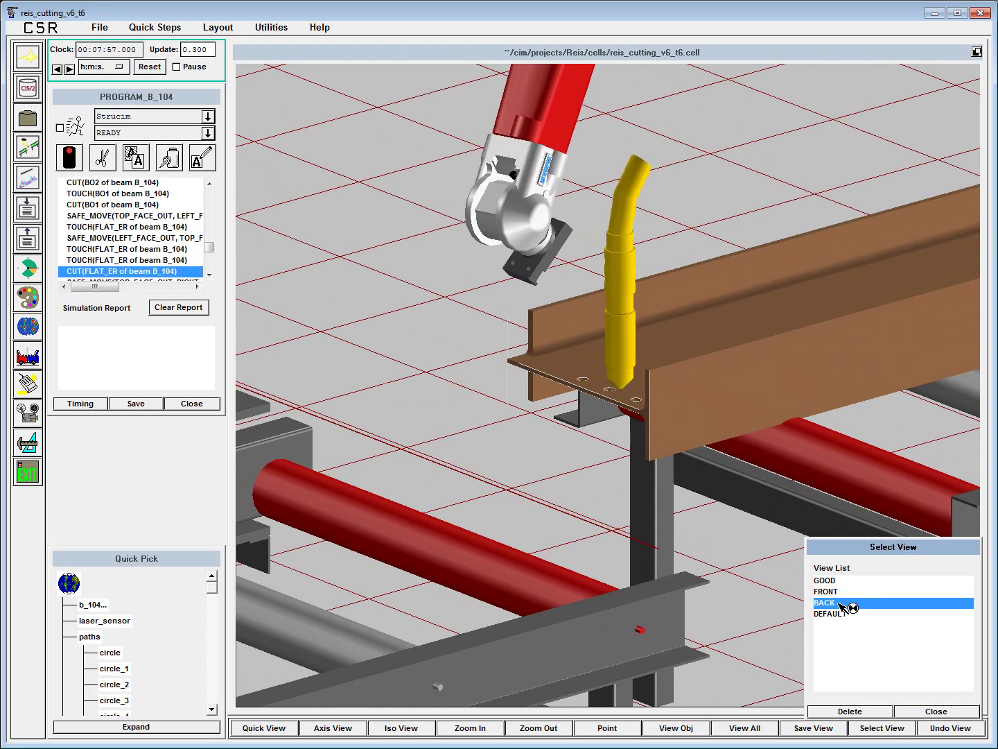
{"action": "left_click", "coordinate": [913, 712]}
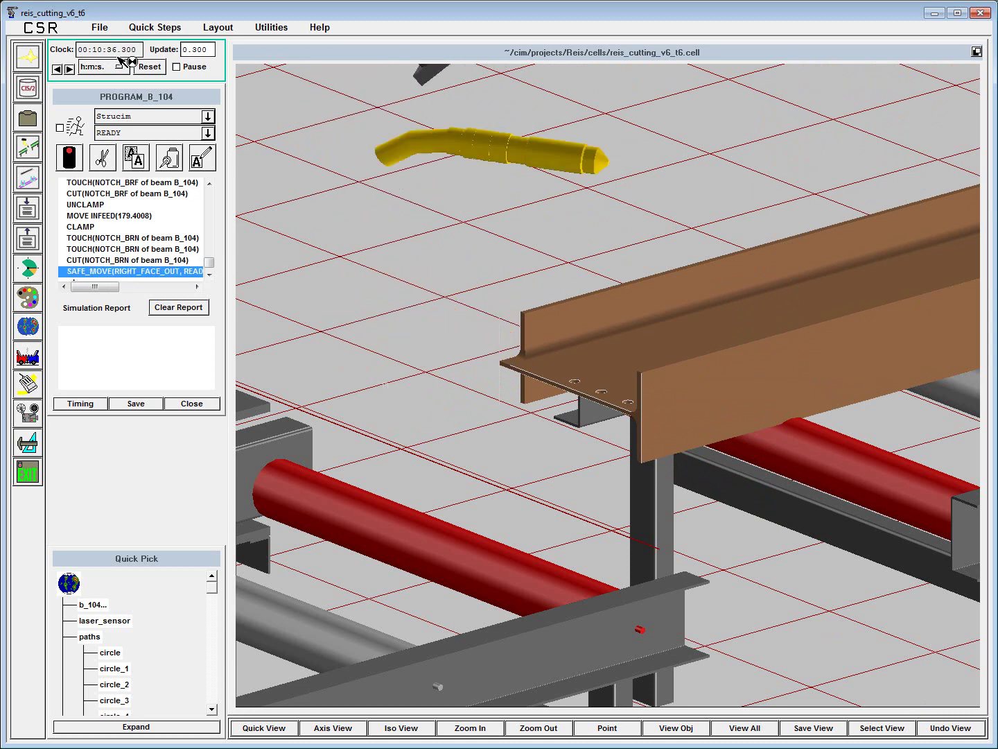
Switch to the saved GOOD overview of the whole cell.
{"action": "left_click", "coordinate": [875, 730]}
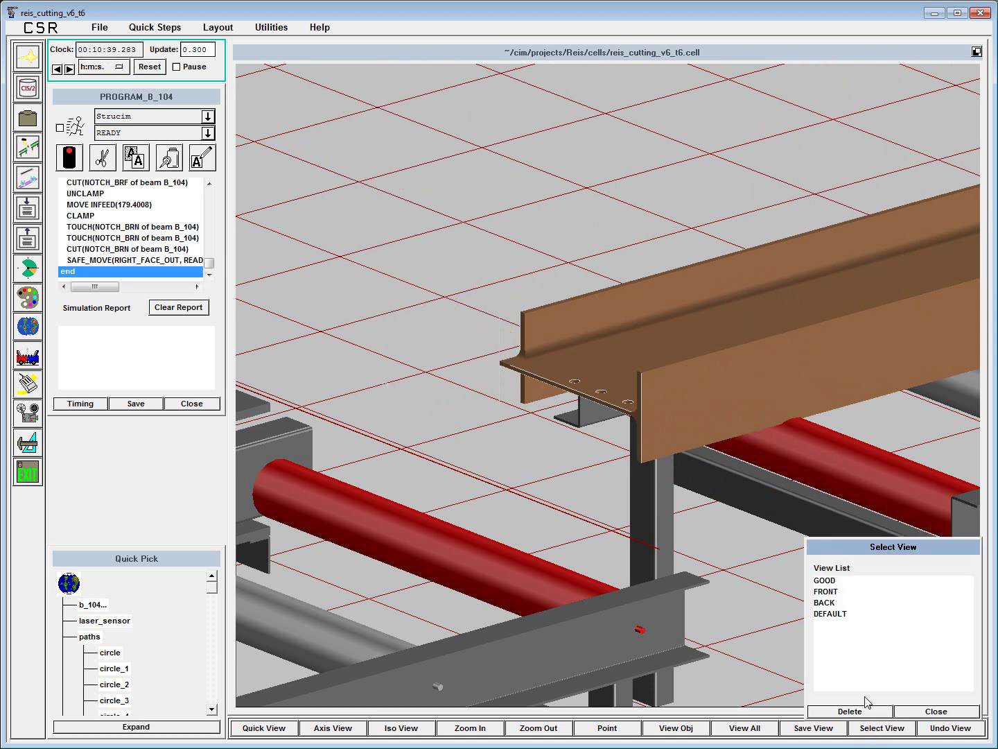
{"action": "left_click", "coordinate": [828, 582]}
{"action": "left_click", "coordinate": [913, 713]}
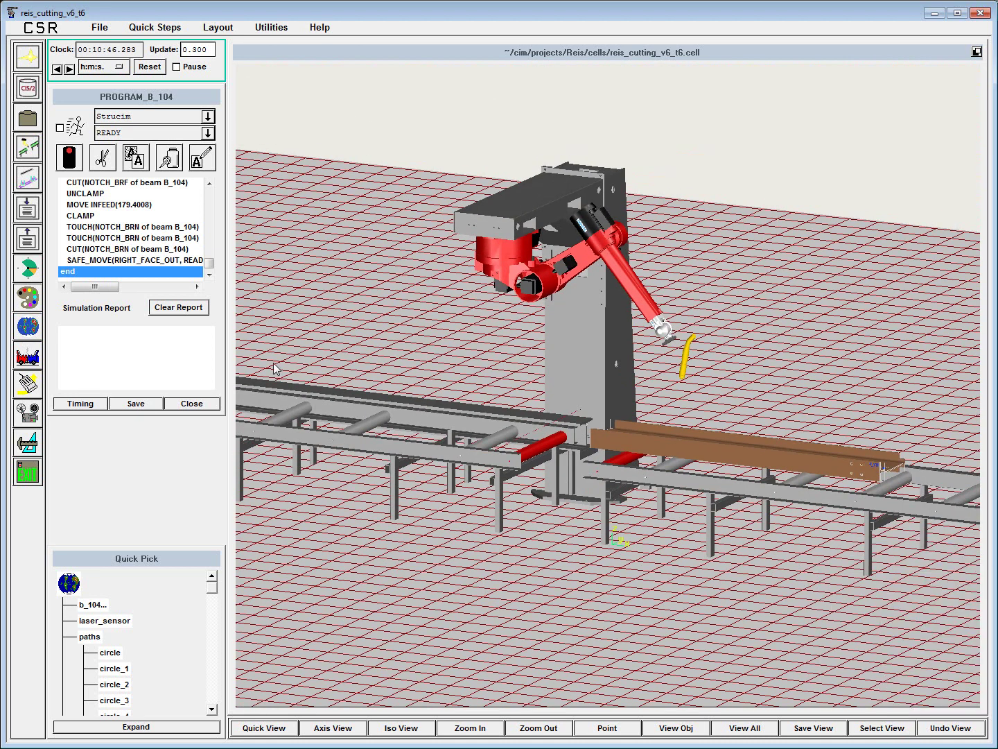
Save the program as Reis robot code, replacing the existing B_104 program files.
{"action": "left_click", "coordinate": [131, 403]}
{"action": "left_click", "coordinate": [429, 403]}
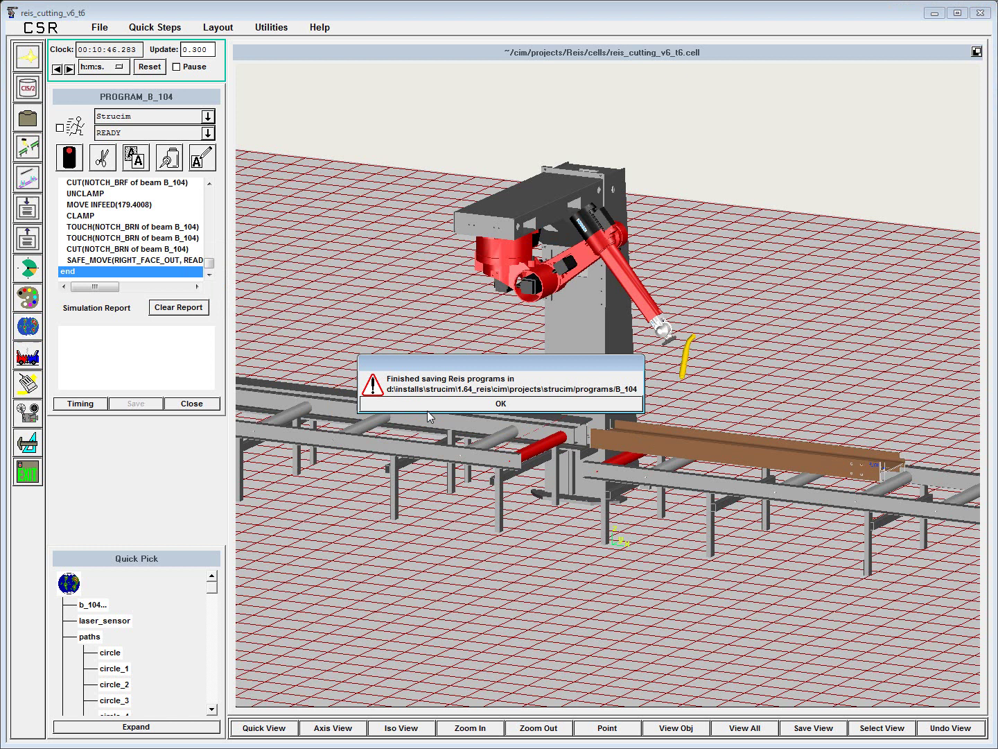
{"action": "left_click", "coordinate": [427, 404]}
Review the subroutine calls in MAIN.SRC, then close Notepad++.
{"action": "key", "text": "alt+Tab"}
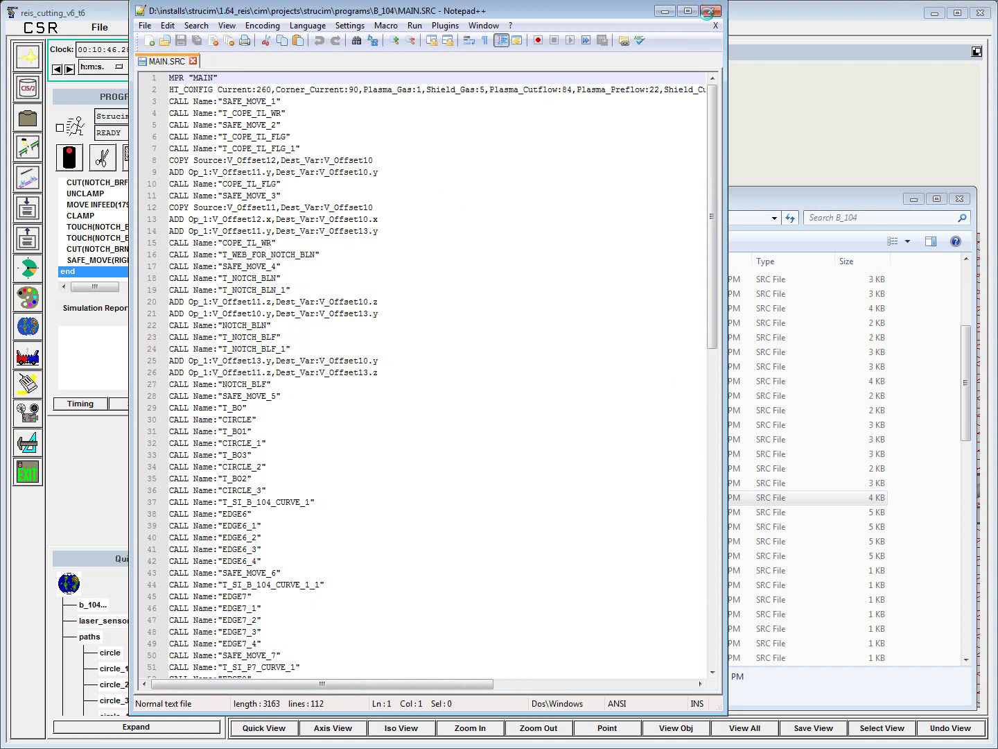
{"action": "left_click", "coordinate": [708, 12]}
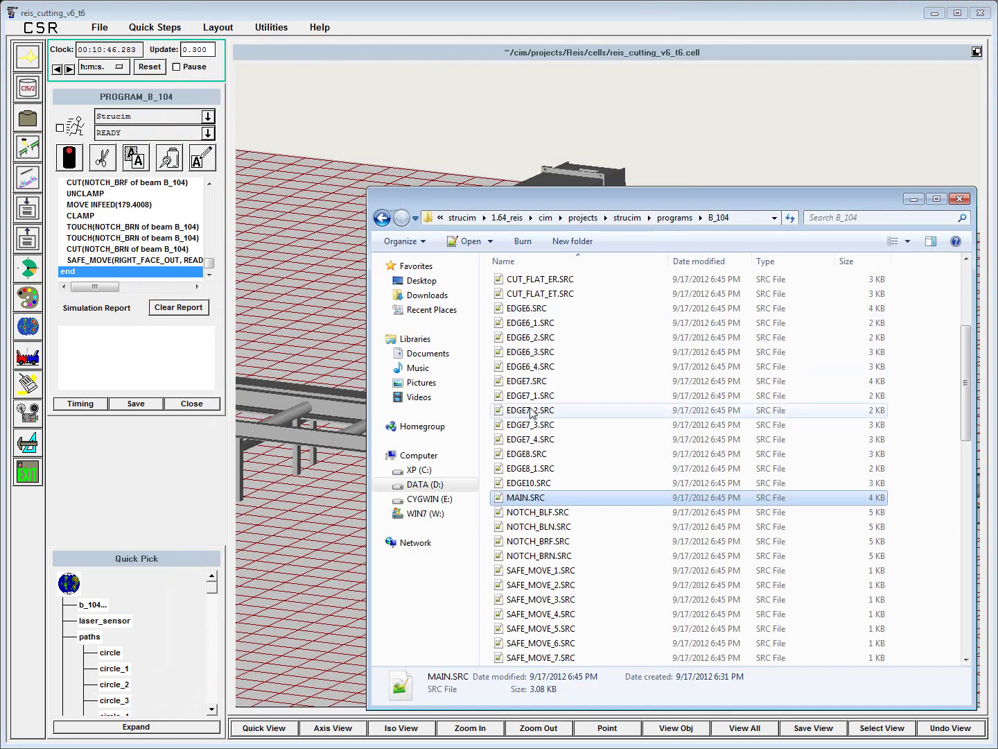
{"action": "double_click", "coordinate": [524, 544]}
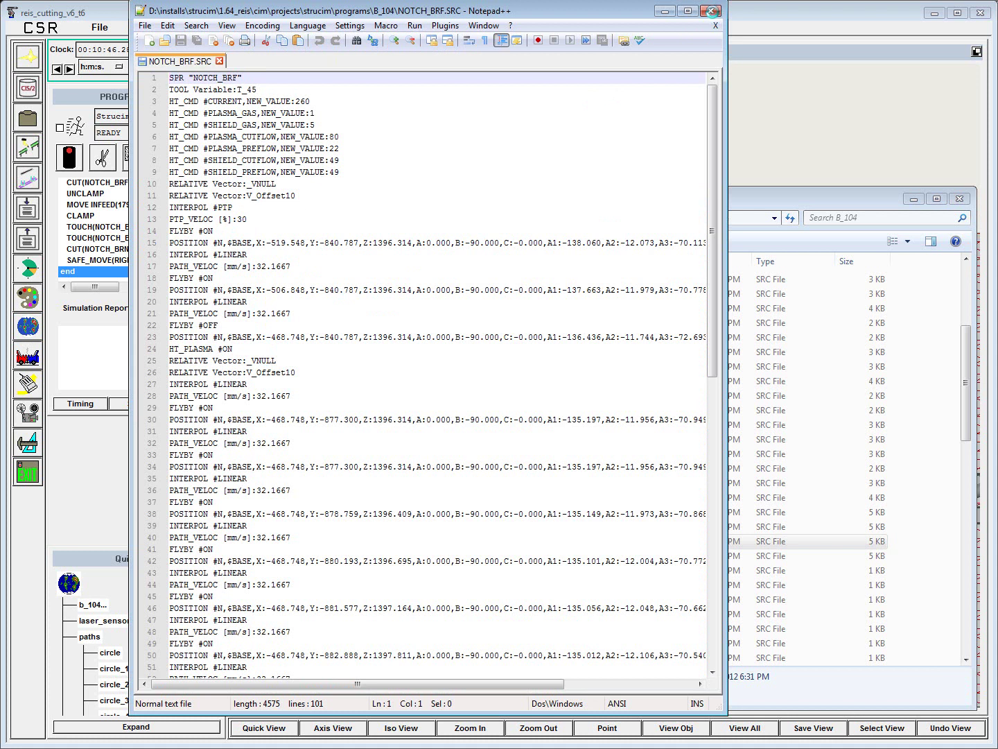
Close NOTCH_BRF.SRC and bring the acel.us/strucim product page in Internet Explorer forward.
{"action": "key", "text": "alt+F4"}
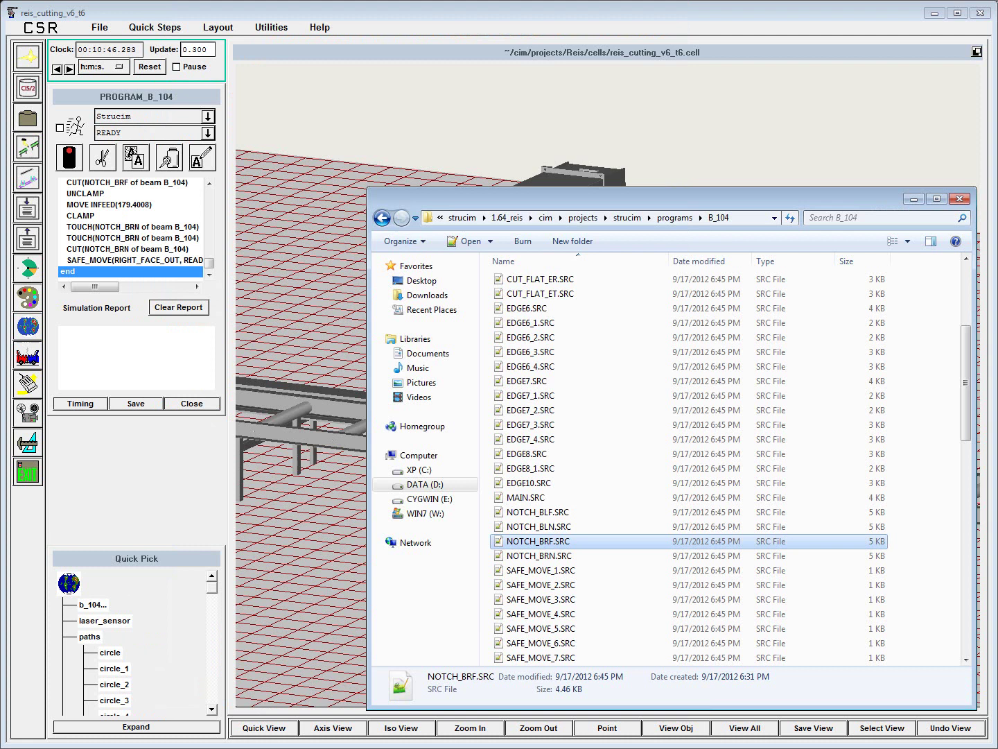
{"action": "key", "text": "alt+Tab"}
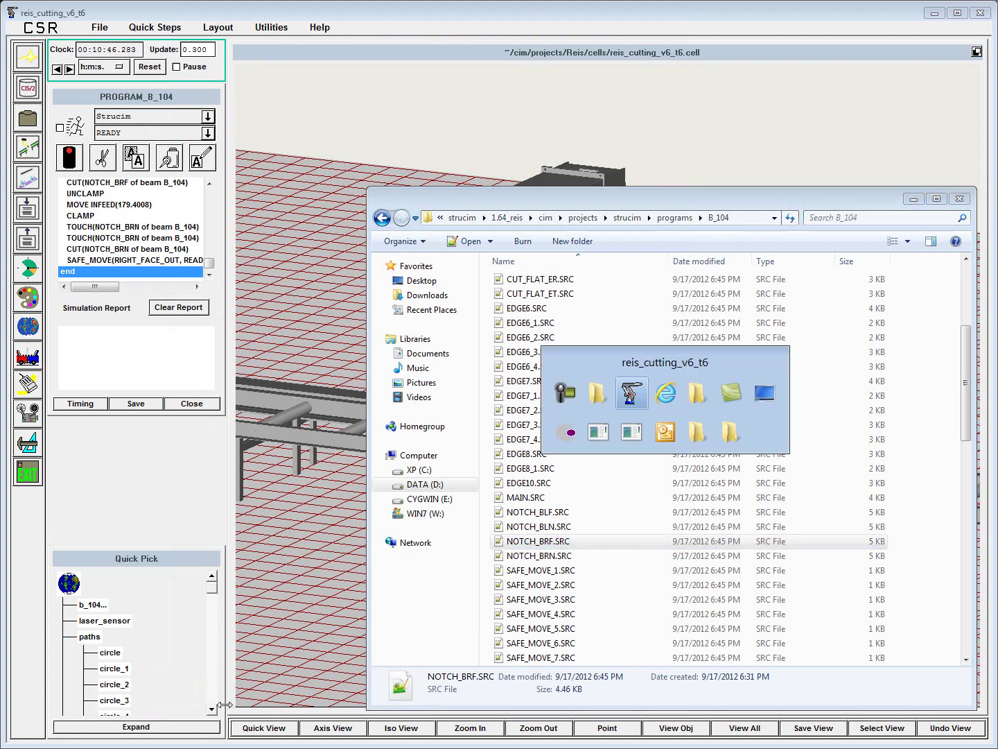
{"action": "key", "text": "alt+Tab"}
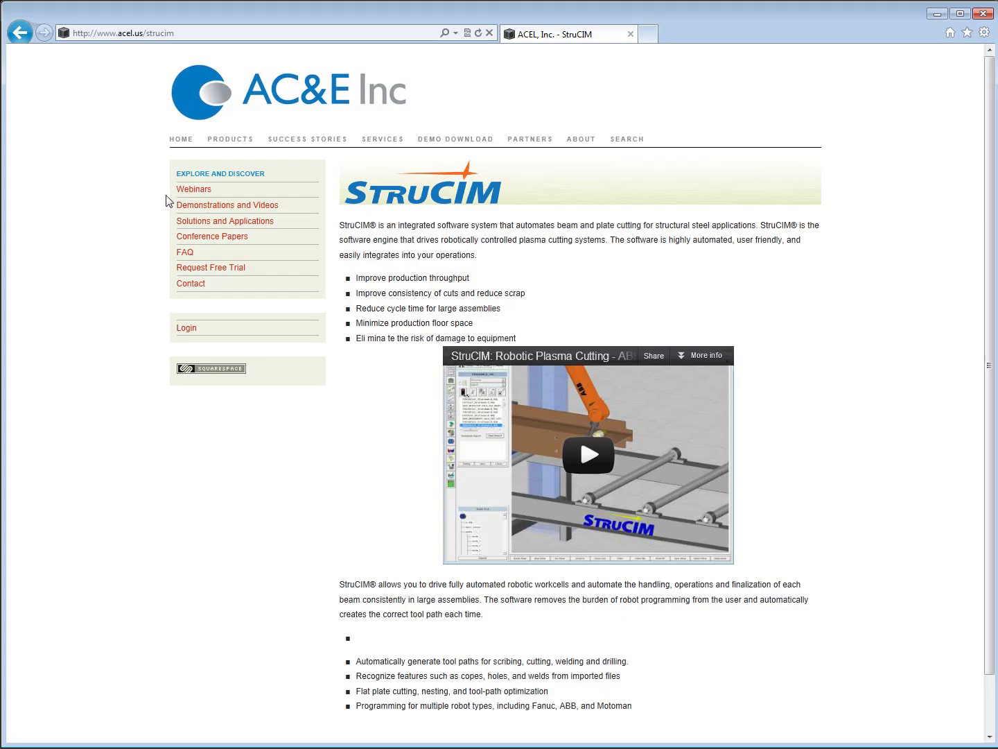